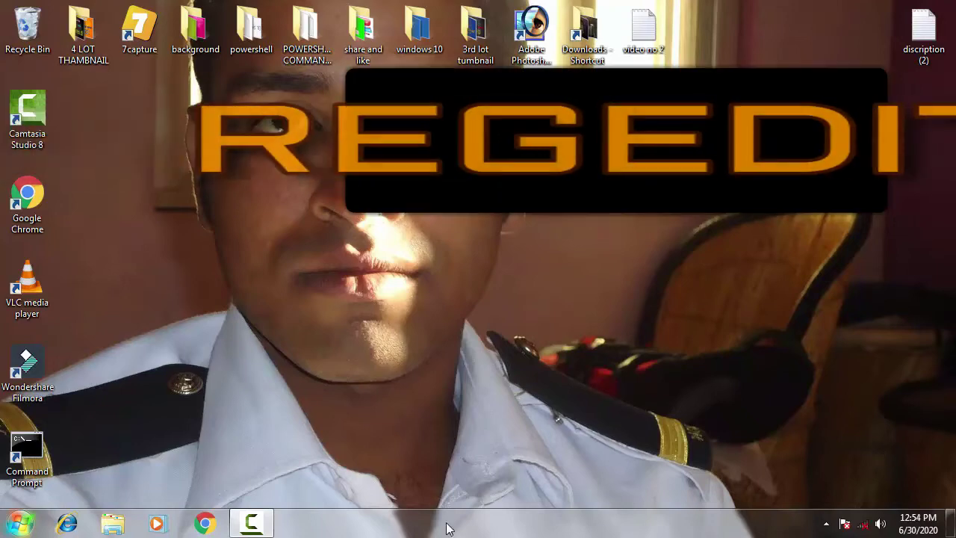
Find regedit through Start menu search and run it as administrator.
left_click(19, 524)
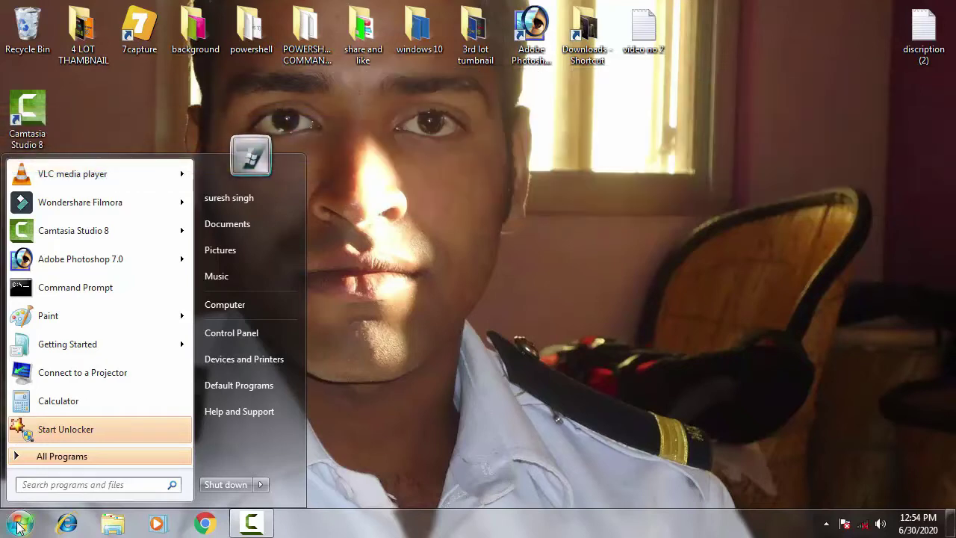
type("reged")
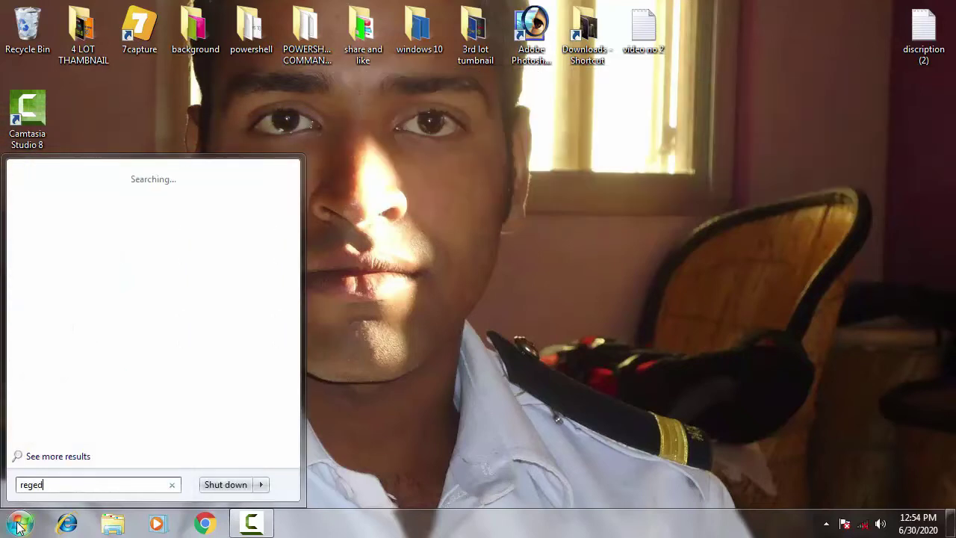
type("it")
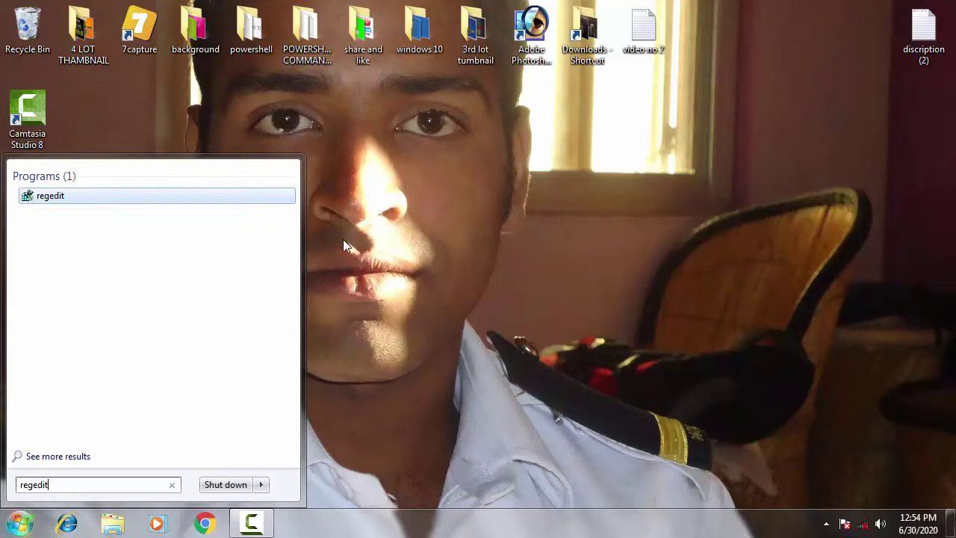
right_click(61, 202)
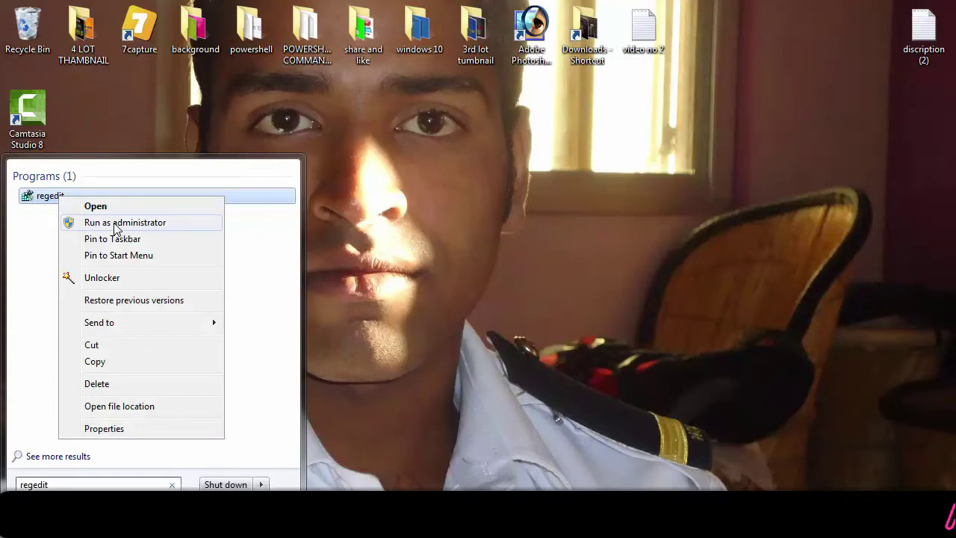
left_click(116, 222)
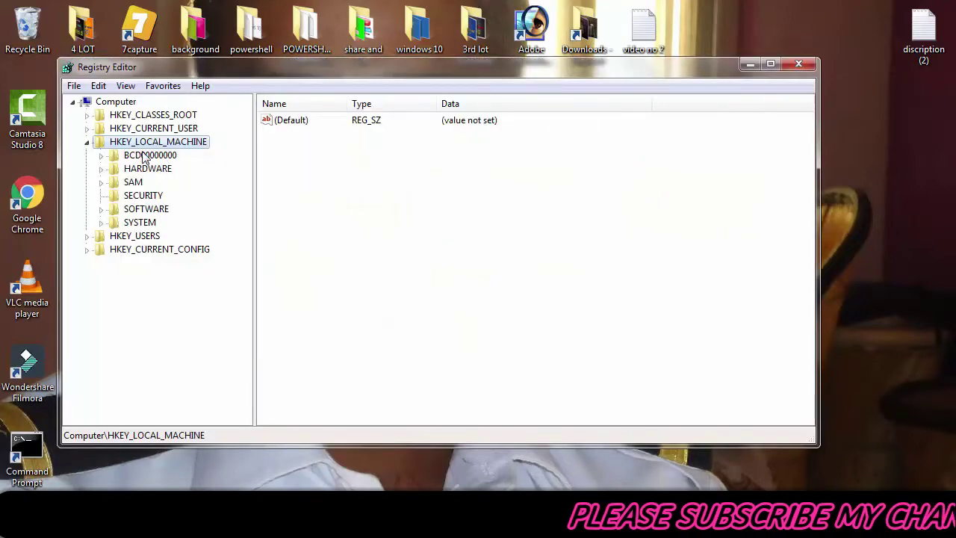
Expand HKEY_LOCAL_MACHINE, SOFTWARE and Microsoft, then scroll down to the Office key.
left_click(87, 142)
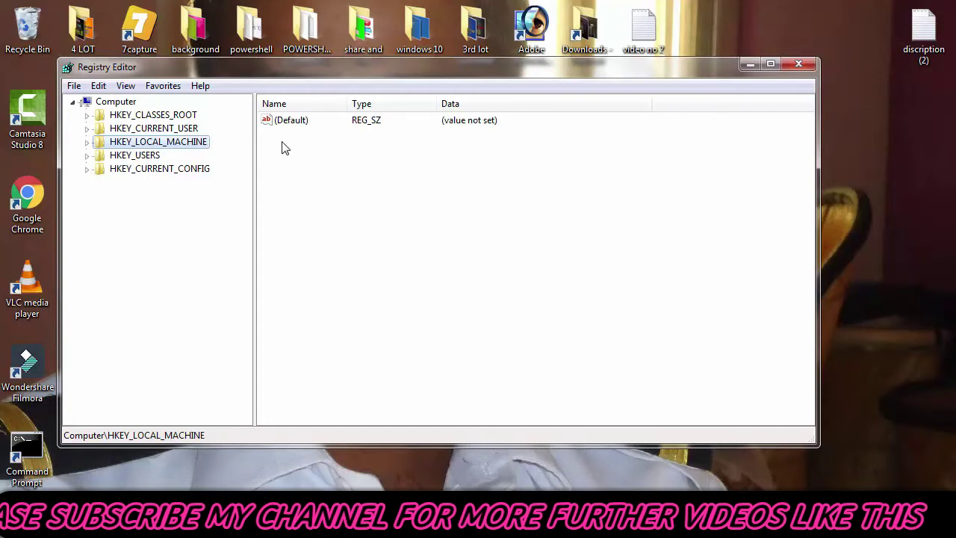
double_click(182, 143)
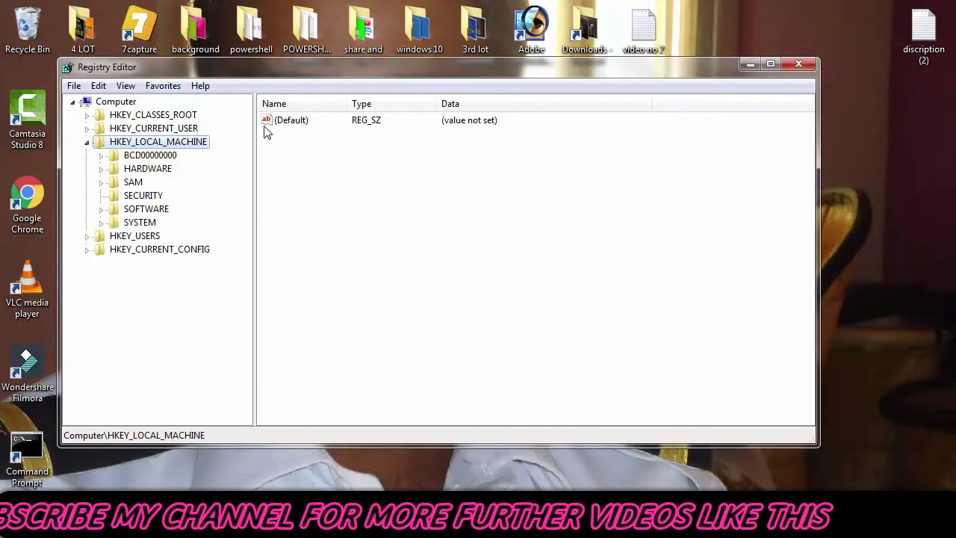
double_click(155, 210)
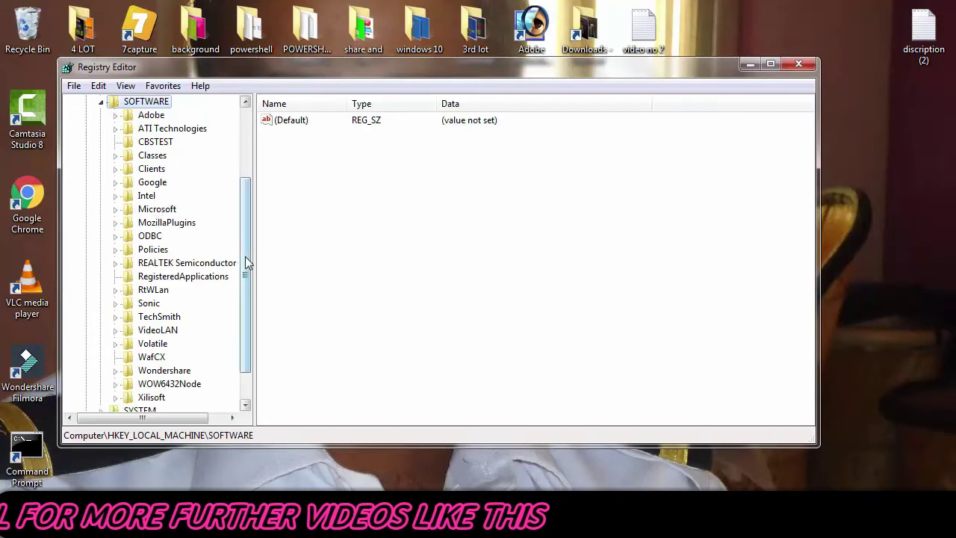
left_click_drag(245, 256, 245, 277)
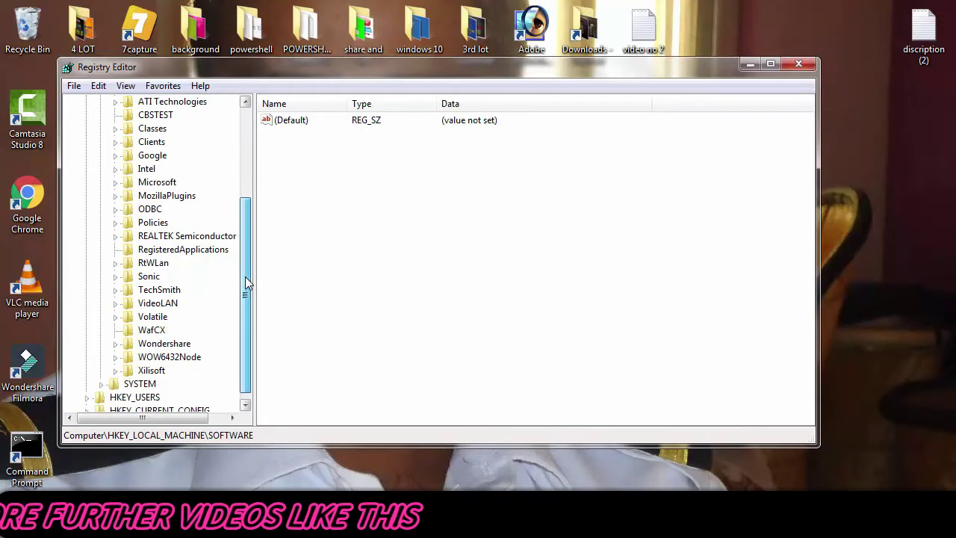
double_click(161, 182)
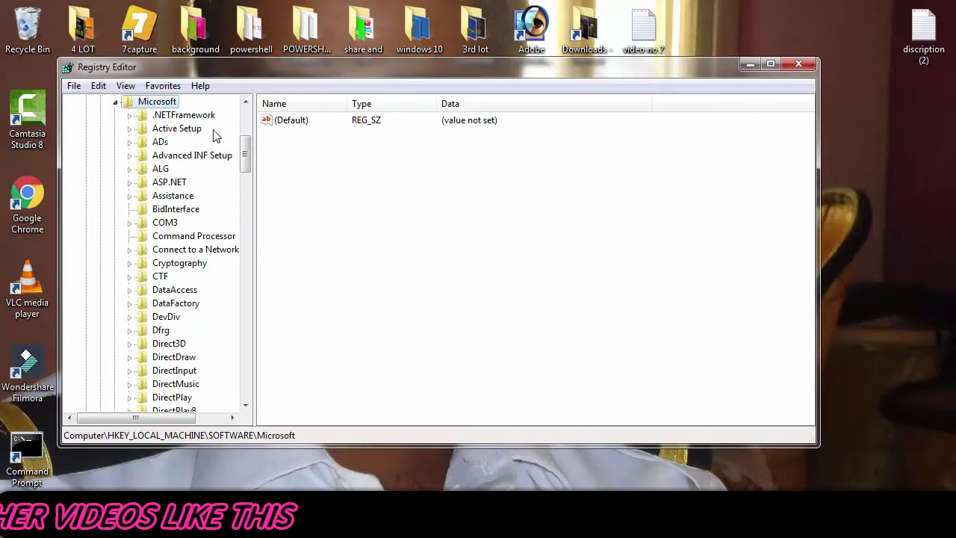
left_click_drag(246, 157, 221, 276)
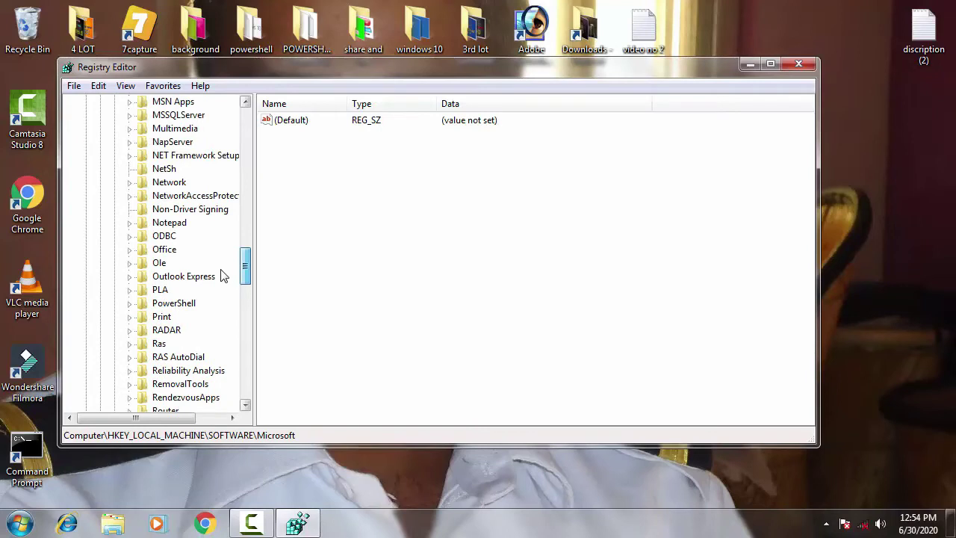
left_click_drag(221, 276, 221, 276)
Expand Office and 16.0 to find the existing delivery subkey, then reselect 16.0.
left_click(167, 252)
double_click(168, 255)
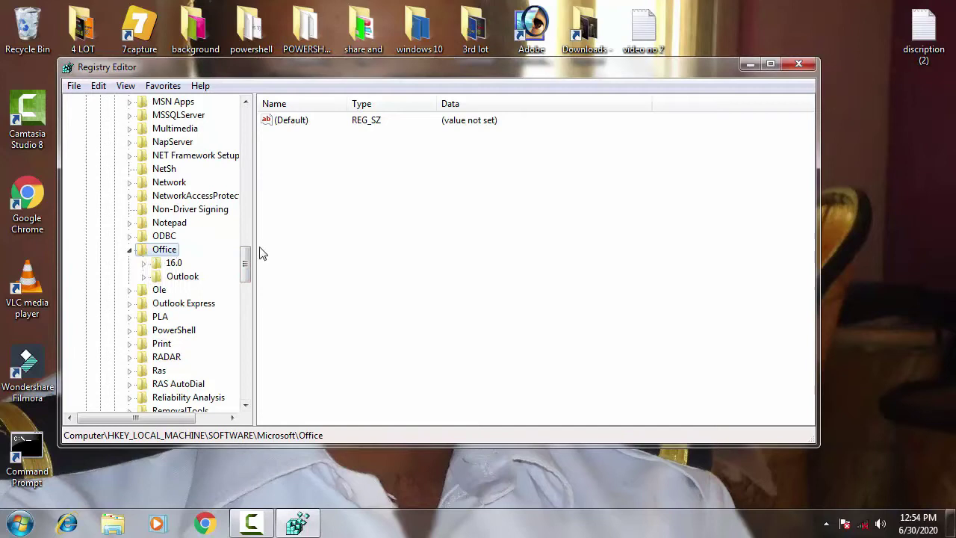
double_click(178, 264)
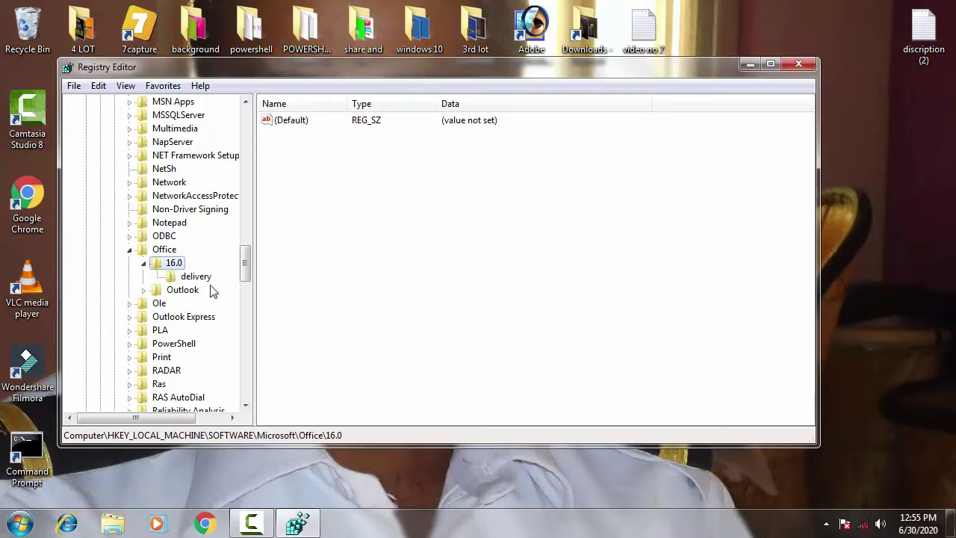
left_click(189, 279)
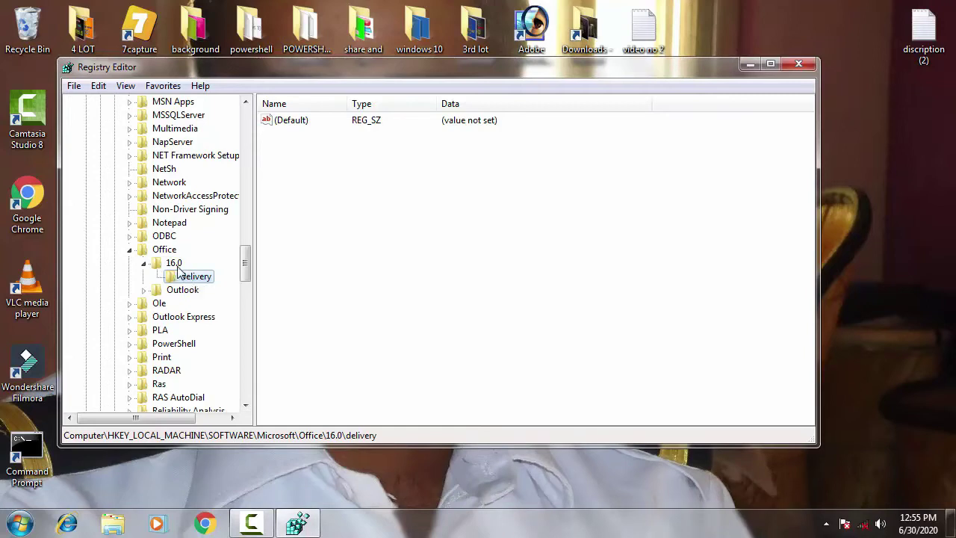
left_click(180, 265)
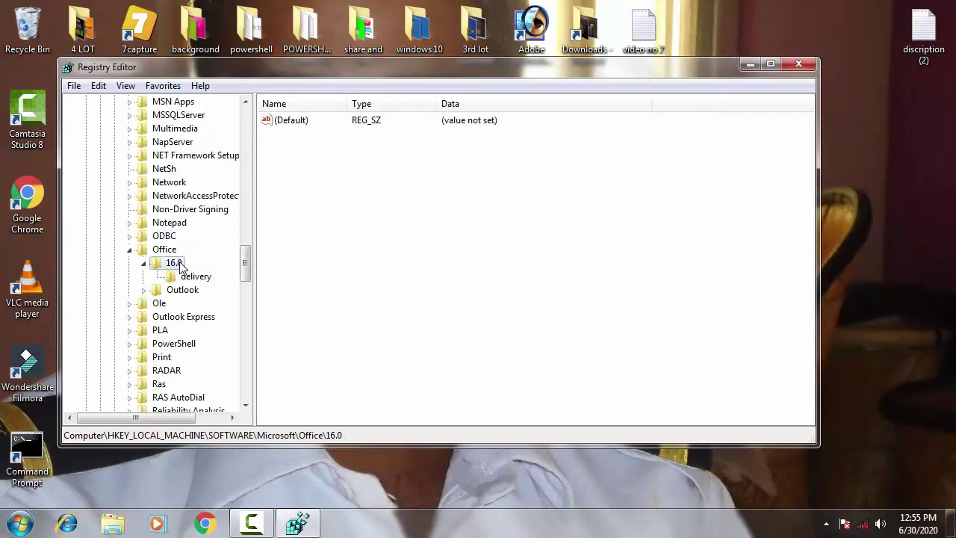
Try adding a delivery key under 16.0, accepting the duplicate-name error that leaves New Key #1.
right_click(180, 267)
mouse_move(247, 292)
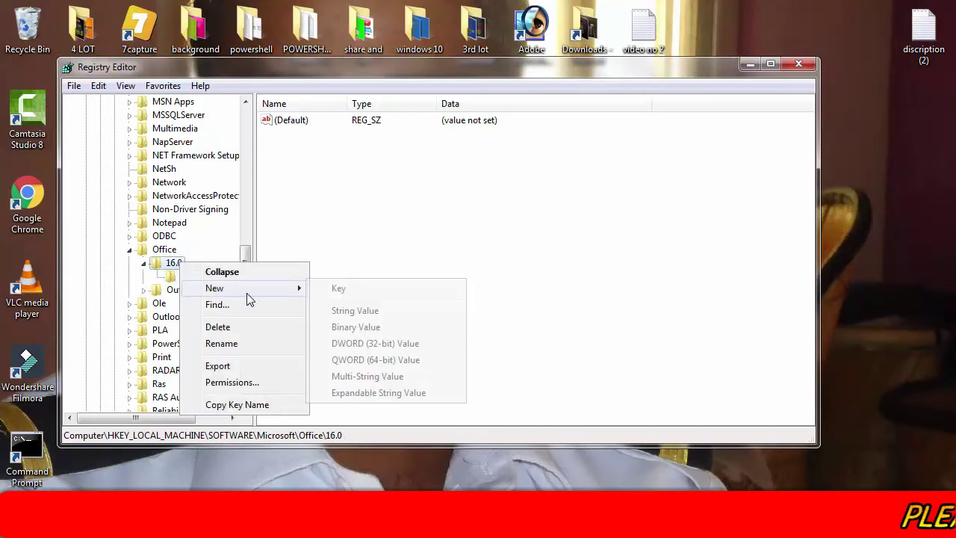
left_click(340, 291)
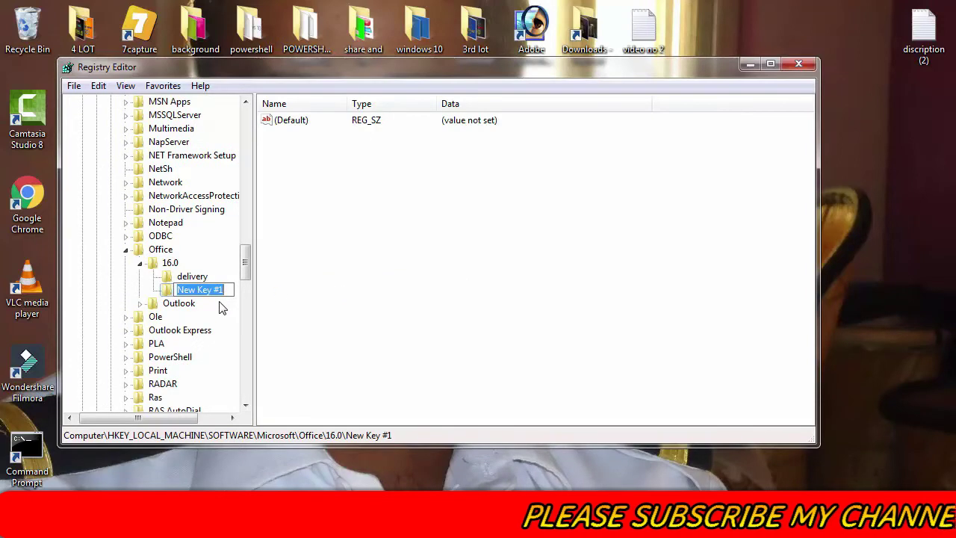
type("de")
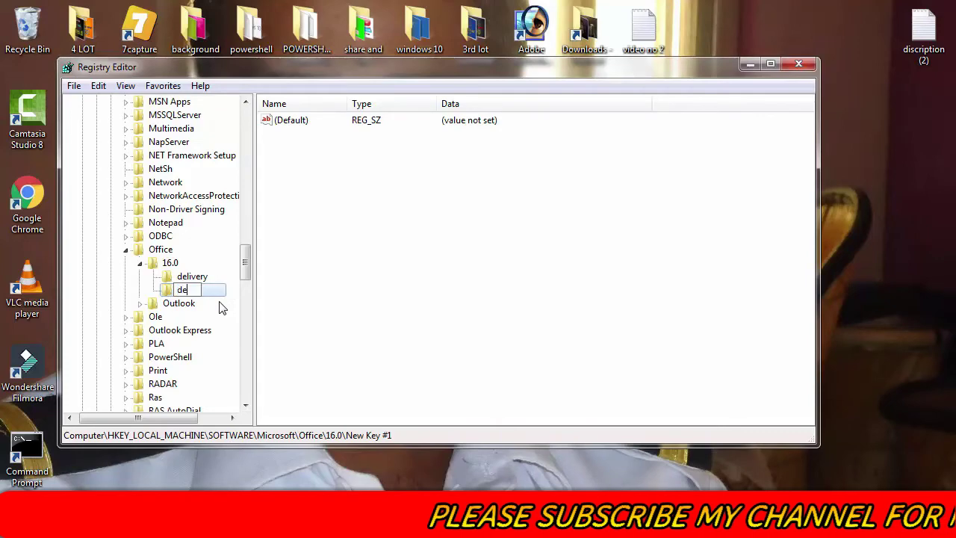
type("livery")
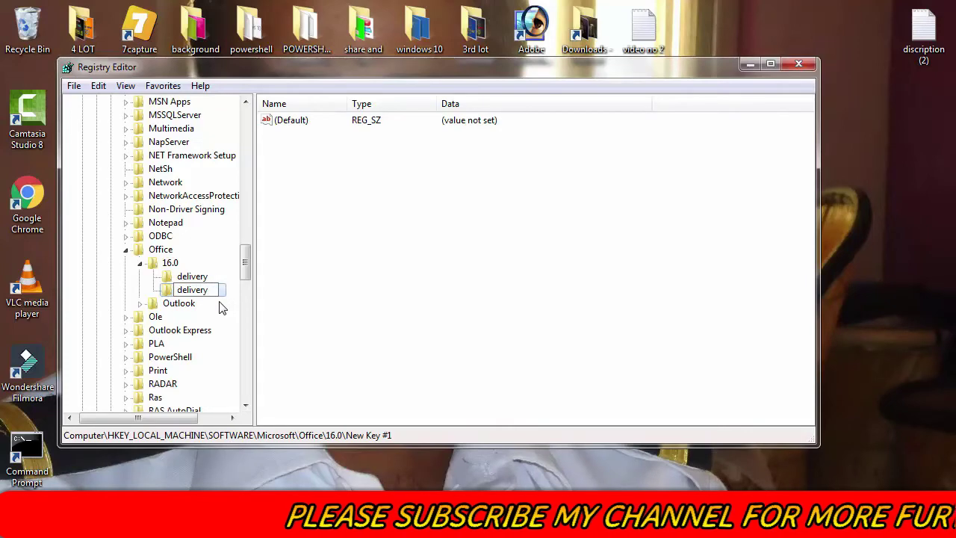
key("Return")
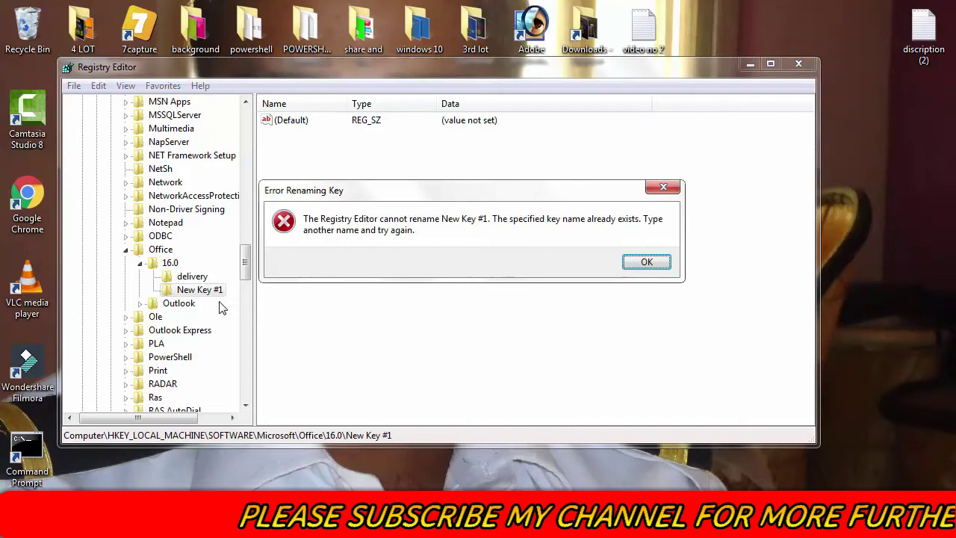
left_click(641, 262)
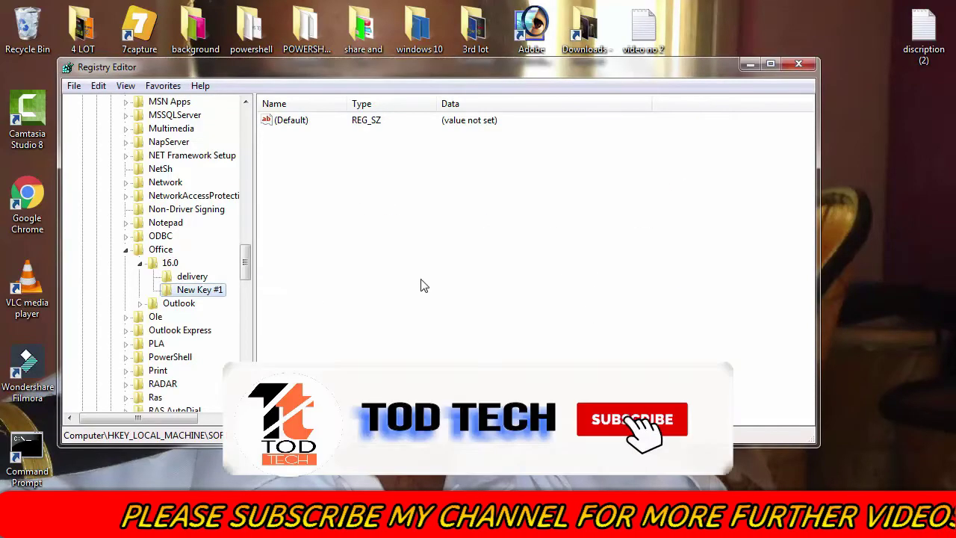
Delete the old delivery key and New Key #1 from 16.0, confirming each deletion.
right_click(190, 276)
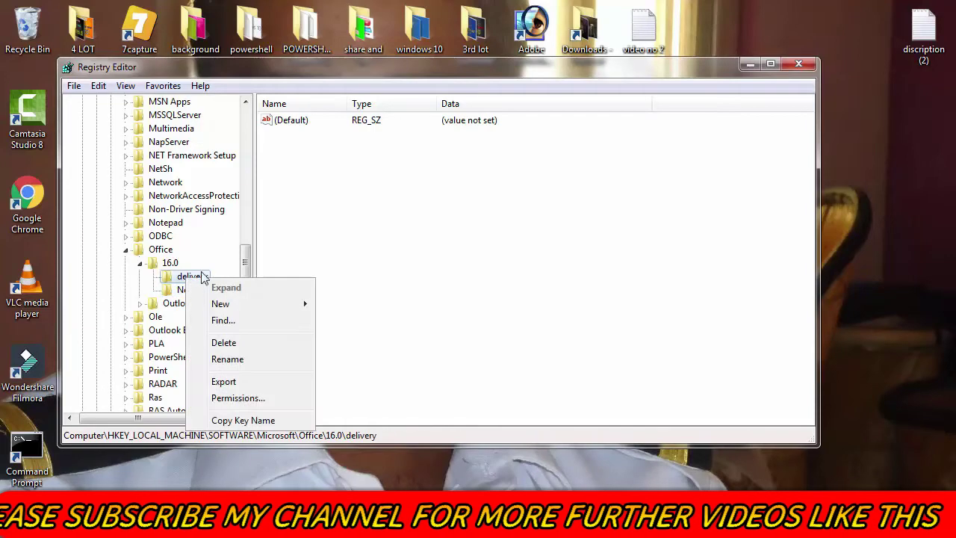
left_click(224, 342)
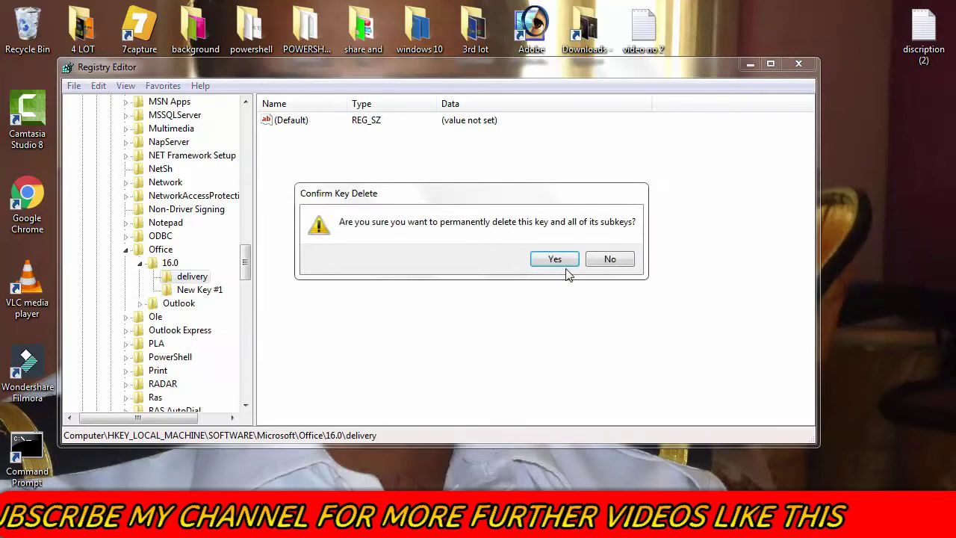
left_click(545, 267)
right_click(223, 272)
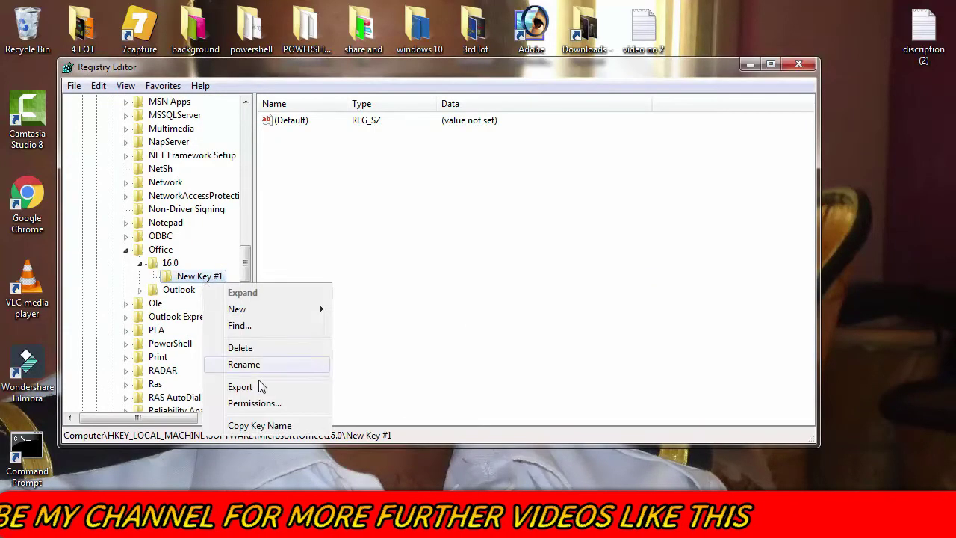
left_click(250, 348)
left_click(548, 256)
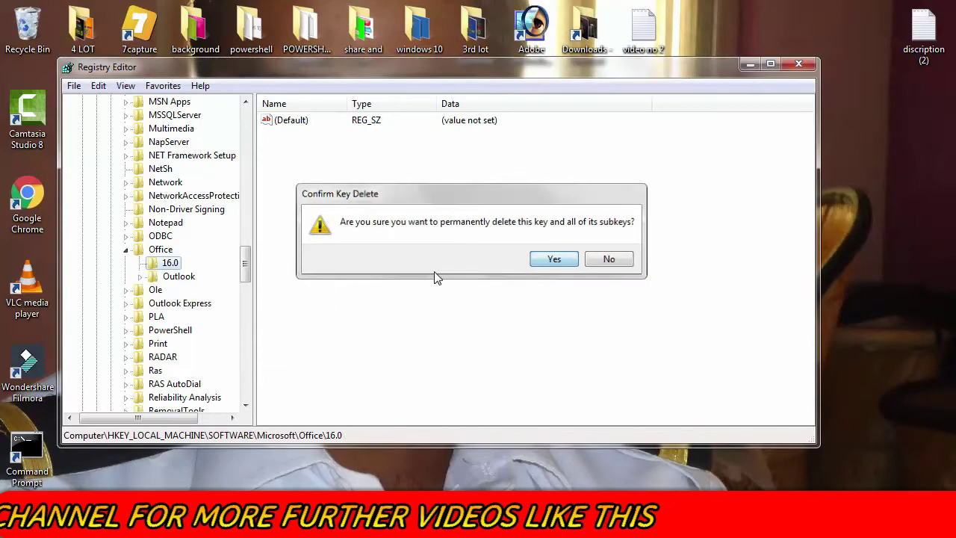
Create a fresh key named delivery under 16.0 and dismiss the colour scheme prompt.
right_click(174, 267)
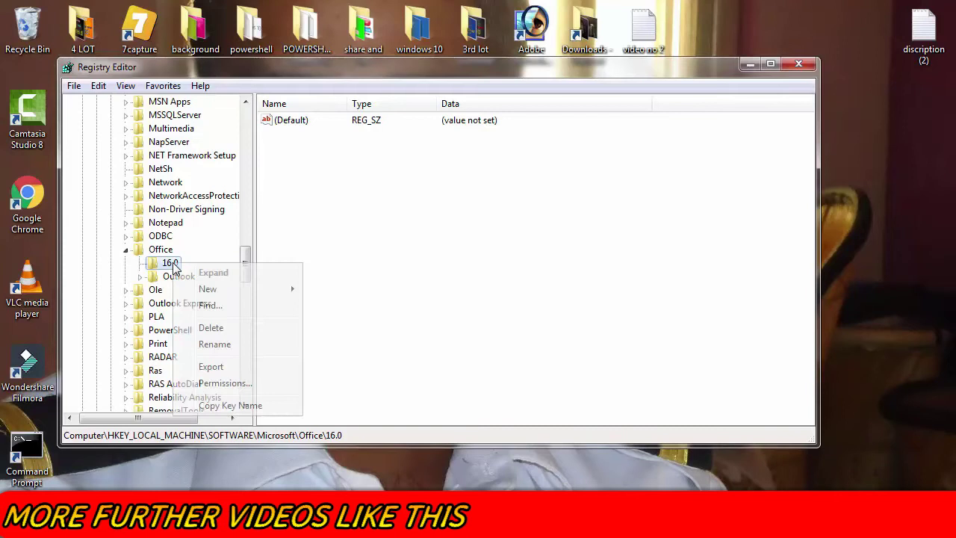
mouse_move(261, 292)
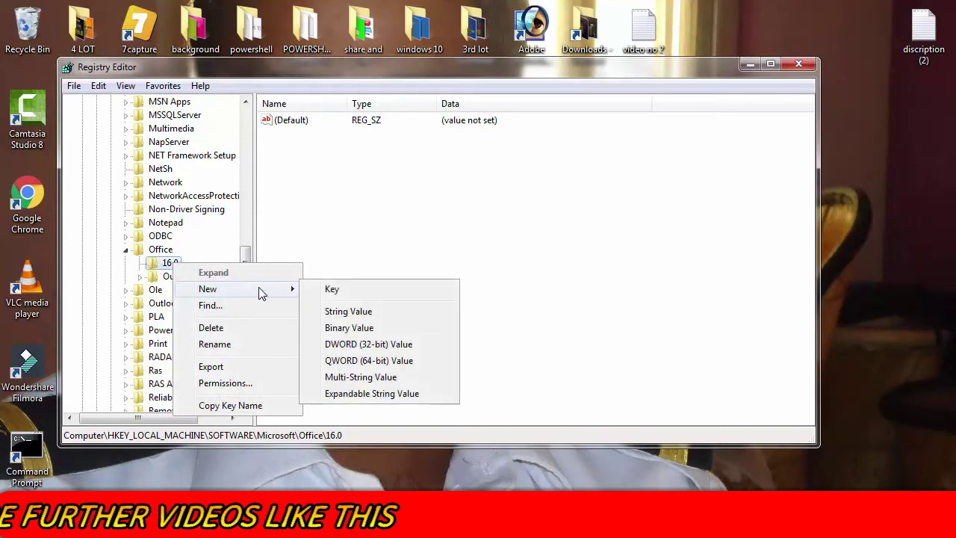
left_click(345, 291)
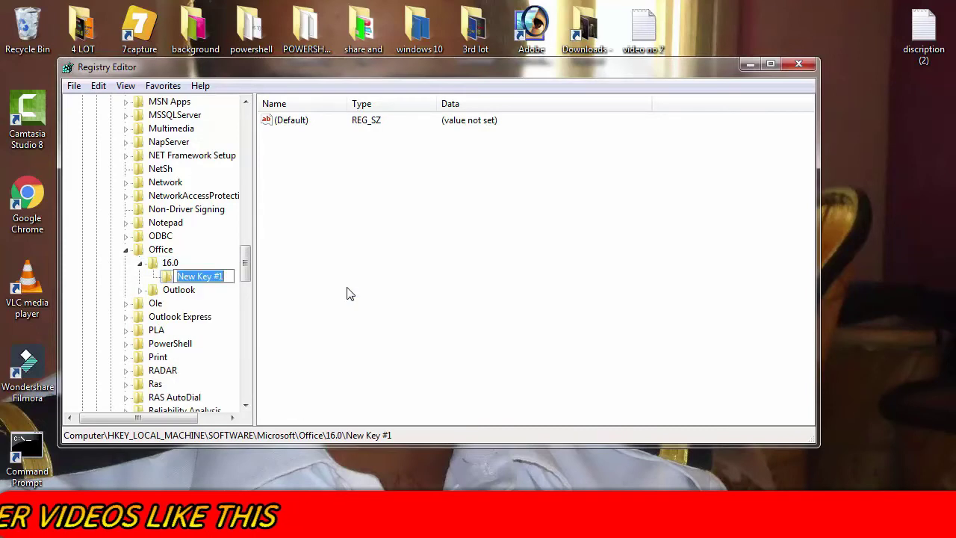
type("d")
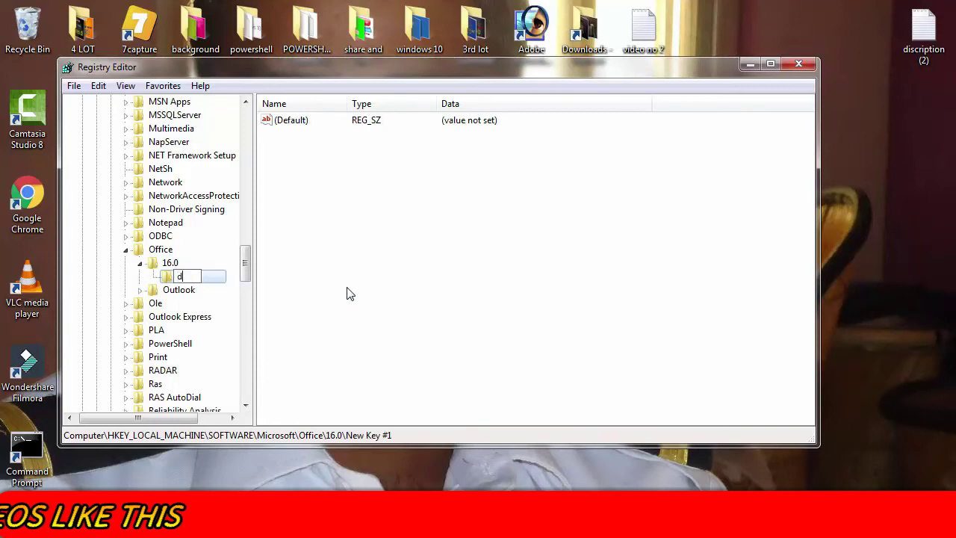
type("eli")
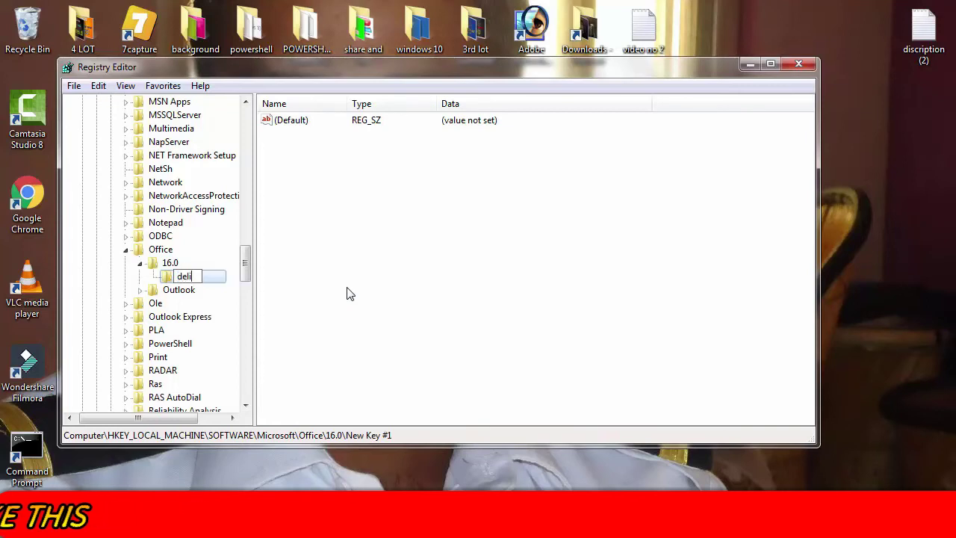
type("ver")
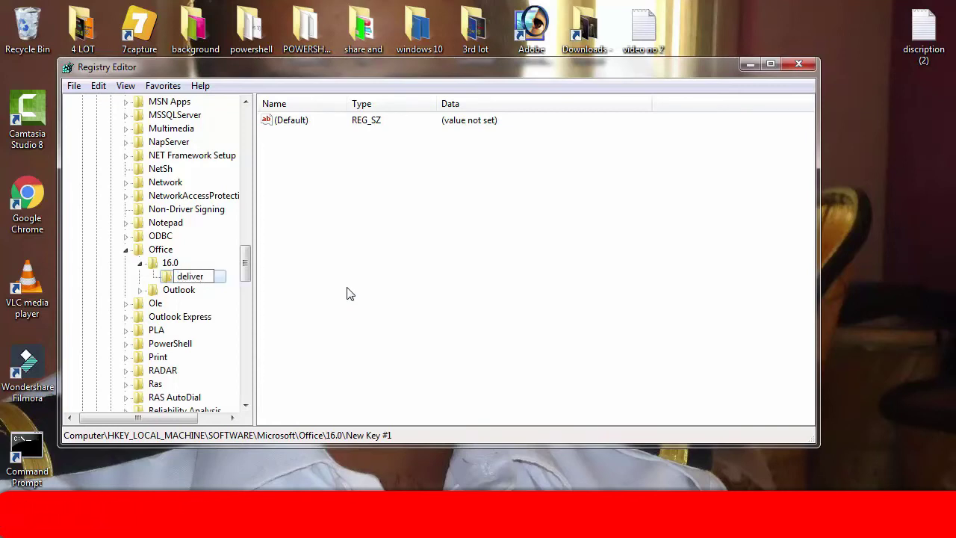
type("y")
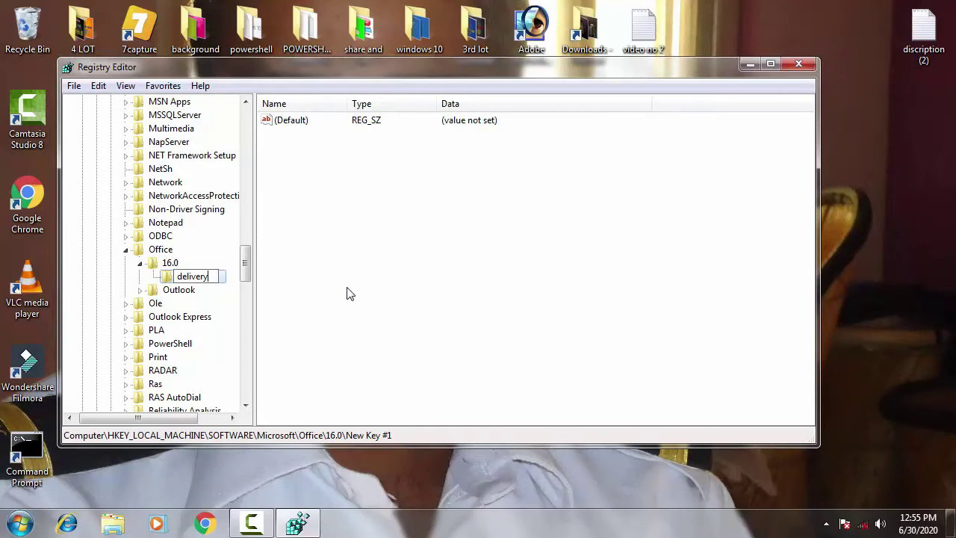
key("Return")
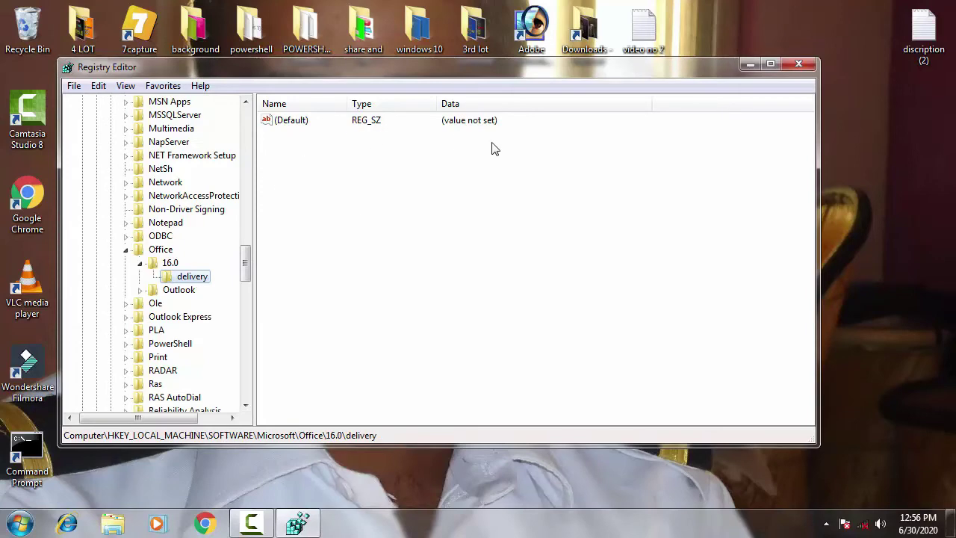
left_click(670, 105)
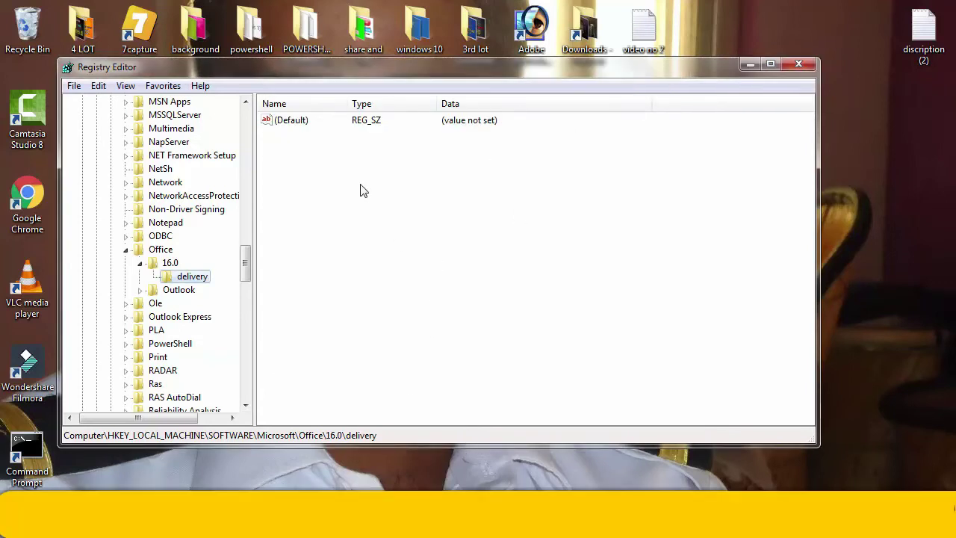
Add a string value named LocalCacheDrive to the delivery key.
right_click(421, 199)
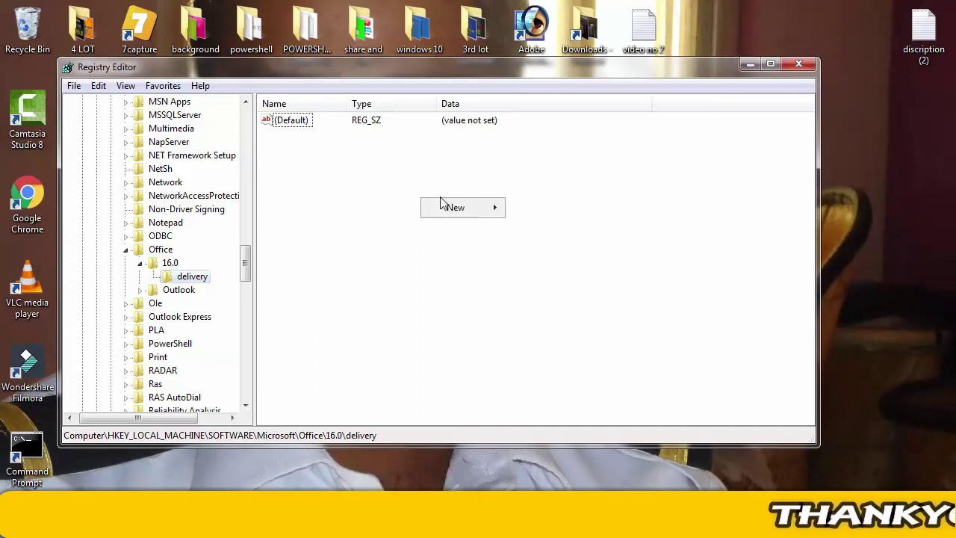
mouse_move(482, 209)
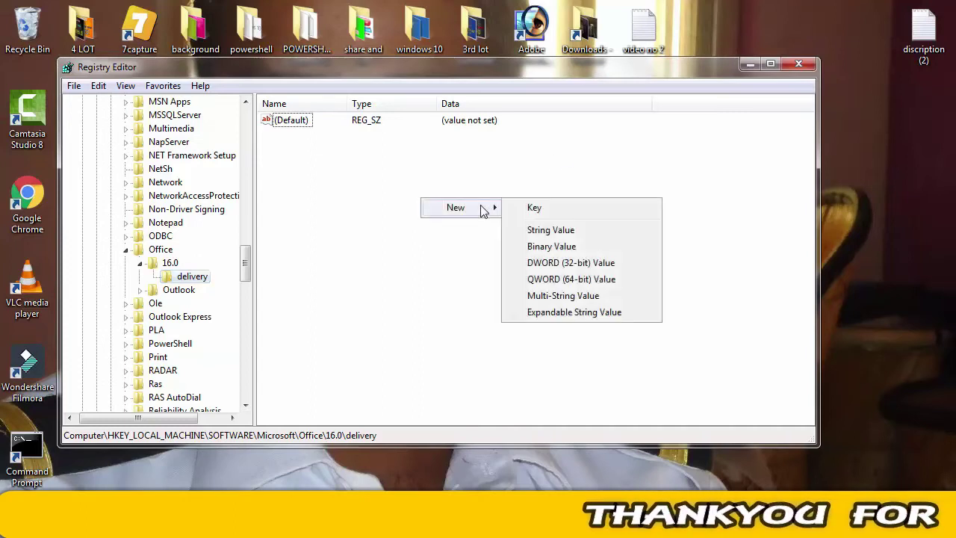
left_click(560, 233)
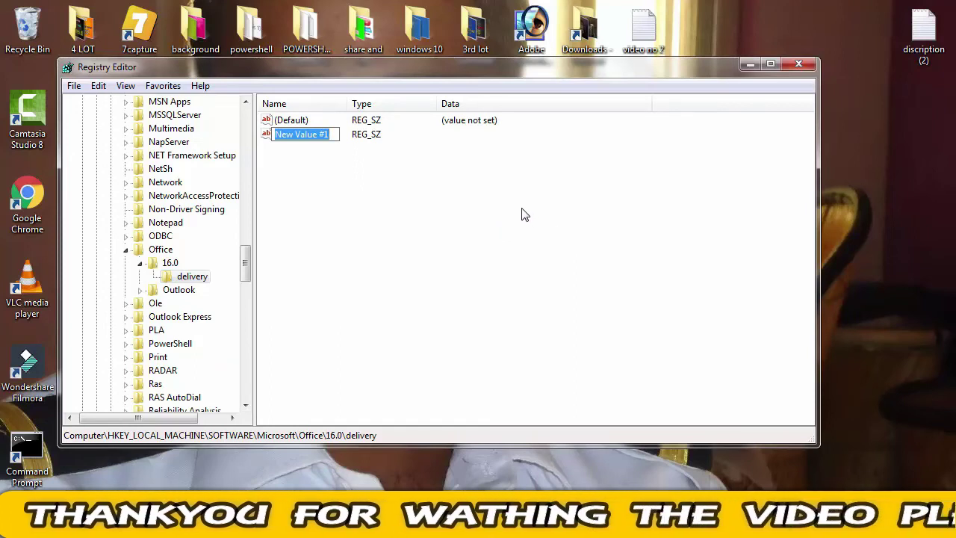
key("BackSpace")
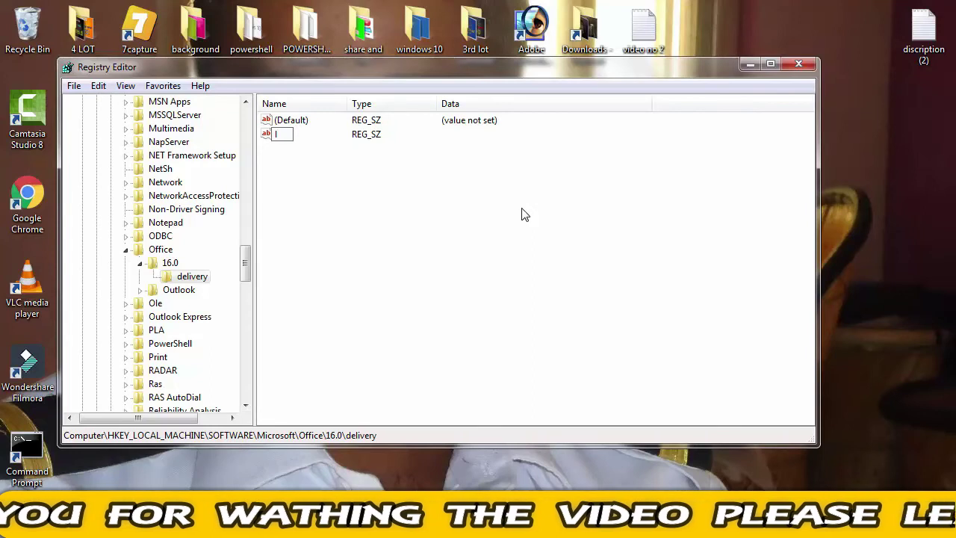
type("Lo")
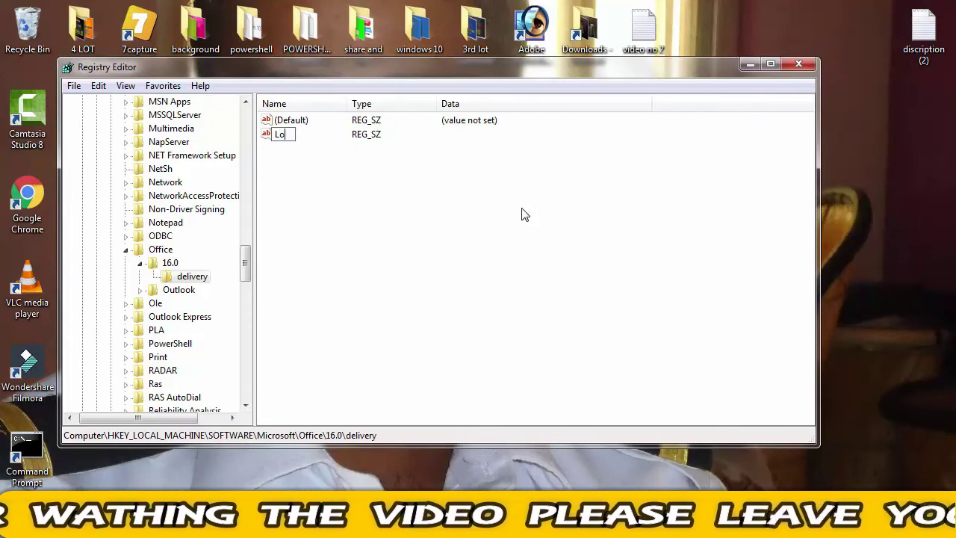
type("Local")
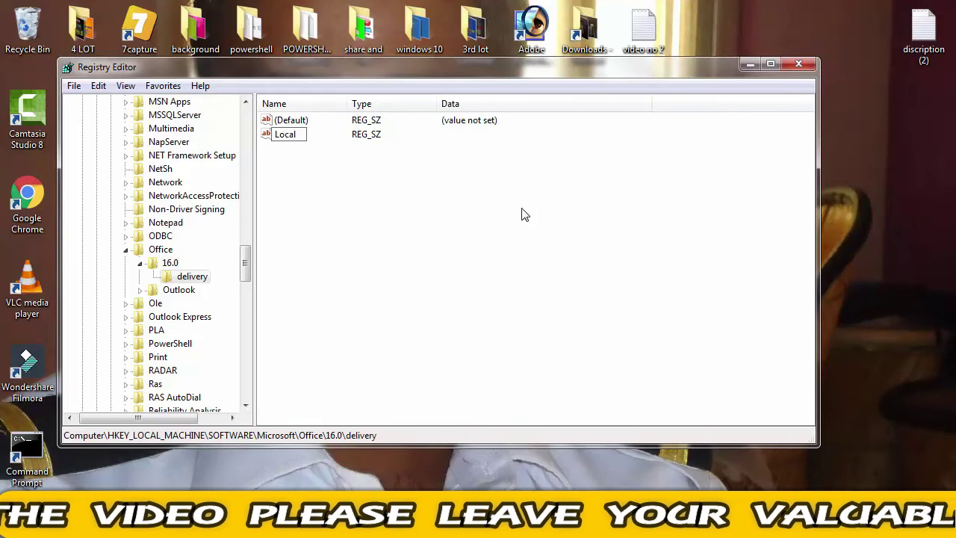
type("C")
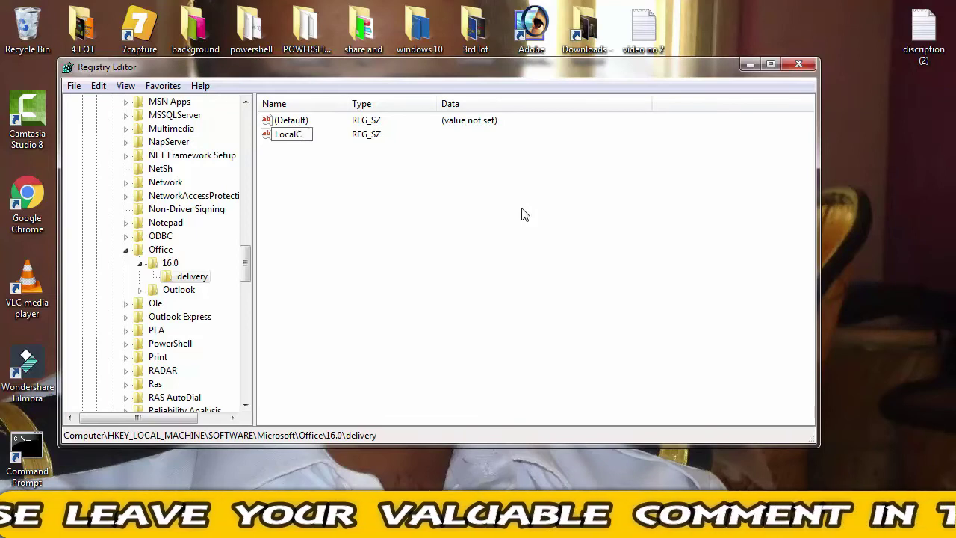
type("ache")
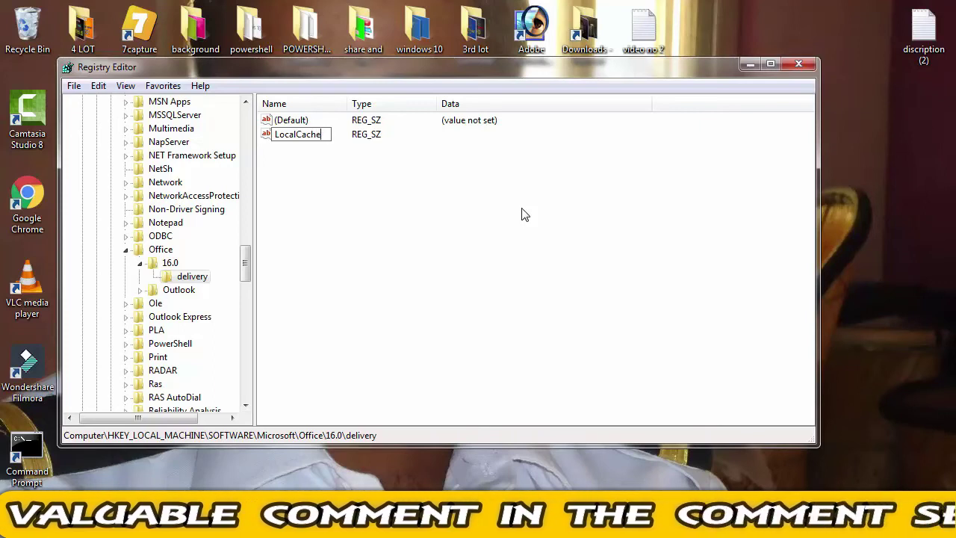
type("D")
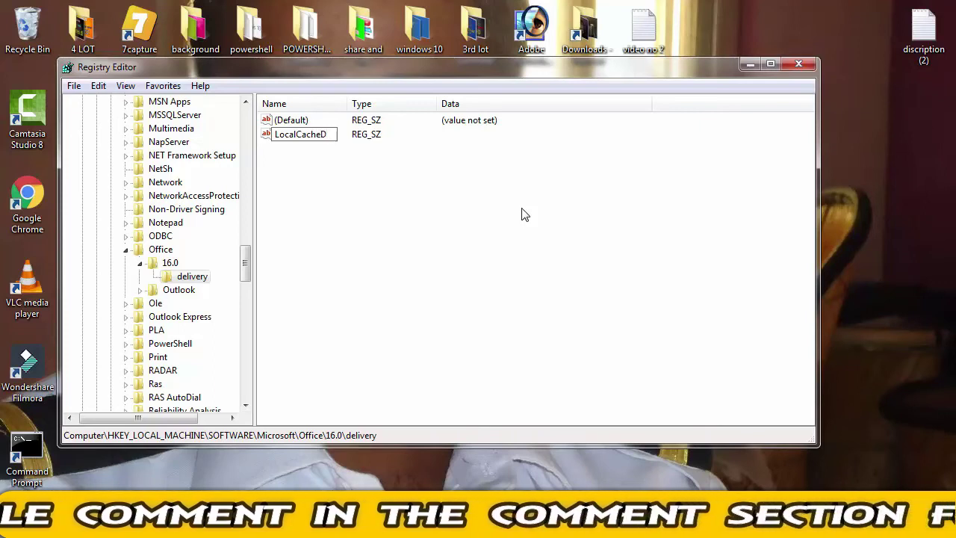
type("rive")
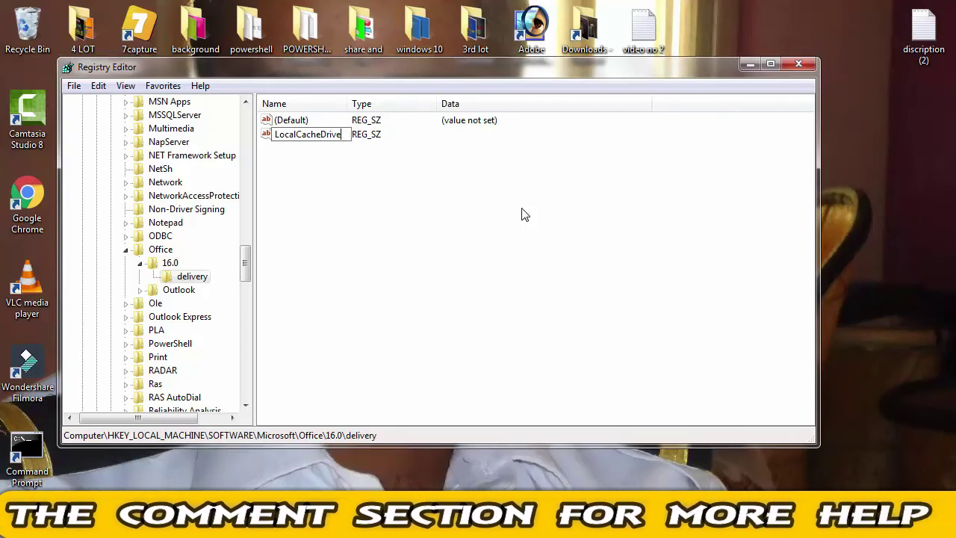
key("Return")
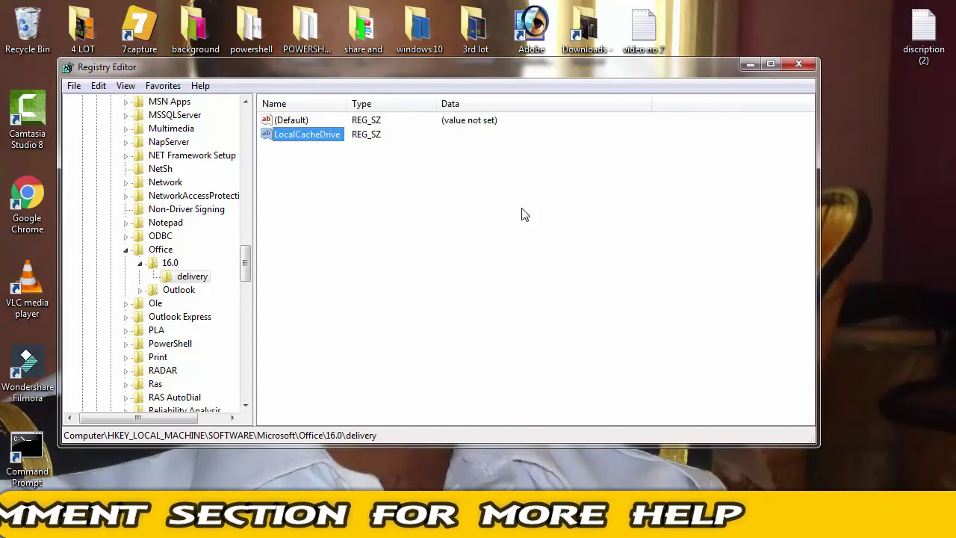
Set the LocalCacheDrive value data to c.
double_click(313, 136)
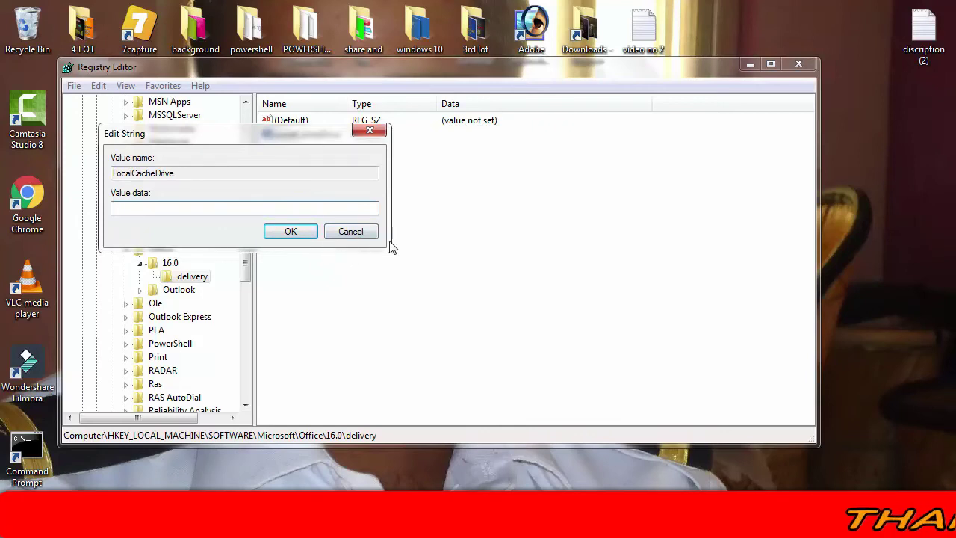
type("c")
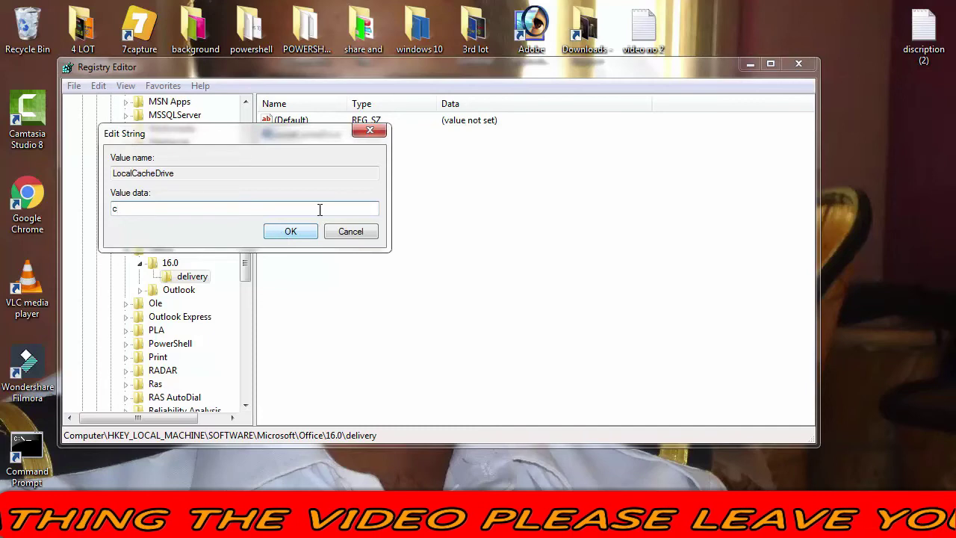
left_click(291, 231)
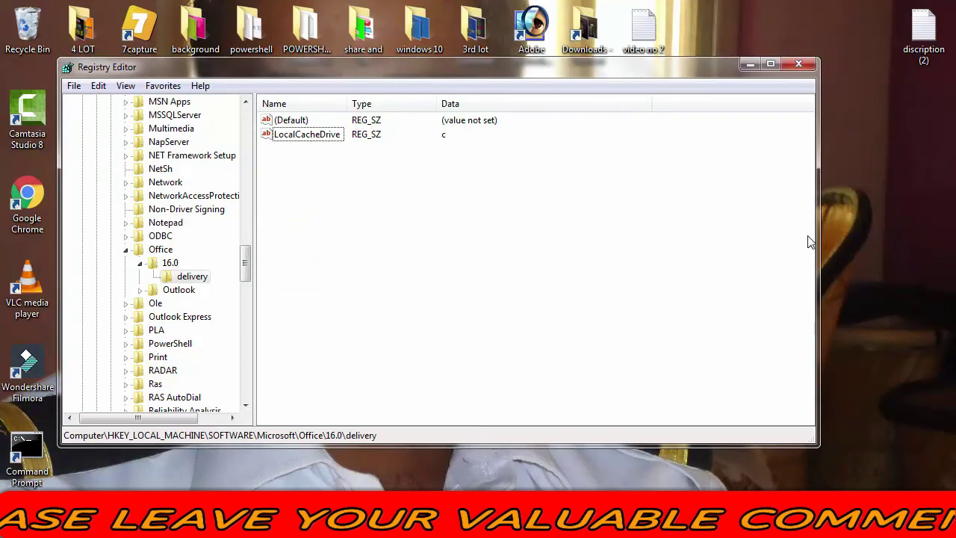
Close Registry Editor and dismiss the colour scheme performance prompt.
left_click(803, 61)
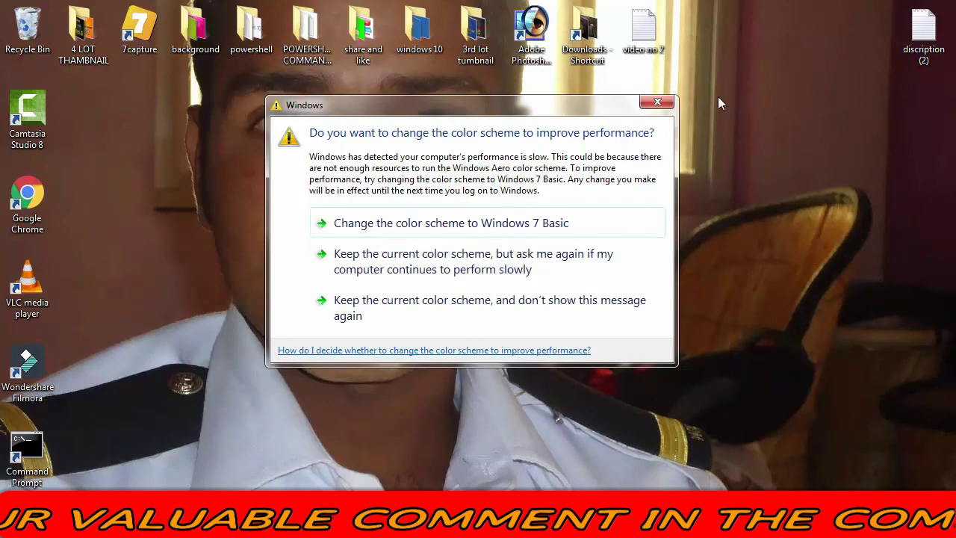
left_click(657, 102)
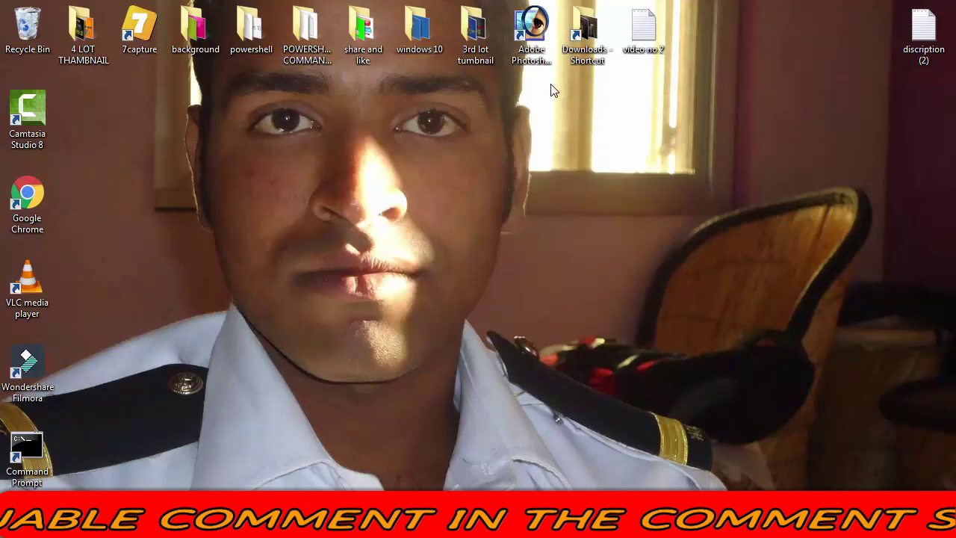